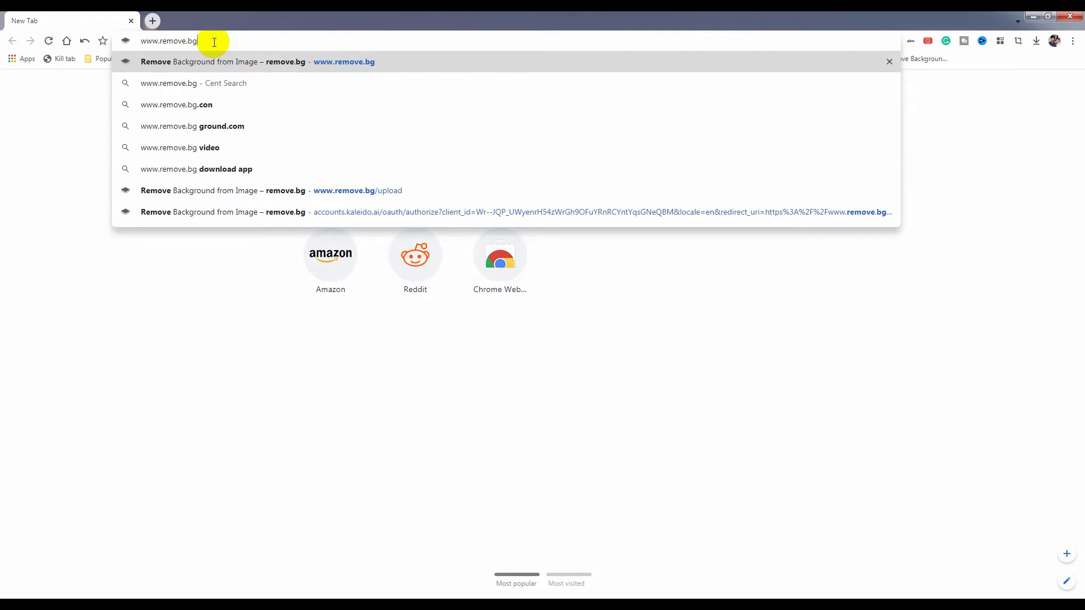
{"action": "left_click", "coordinate": [125, 89]}
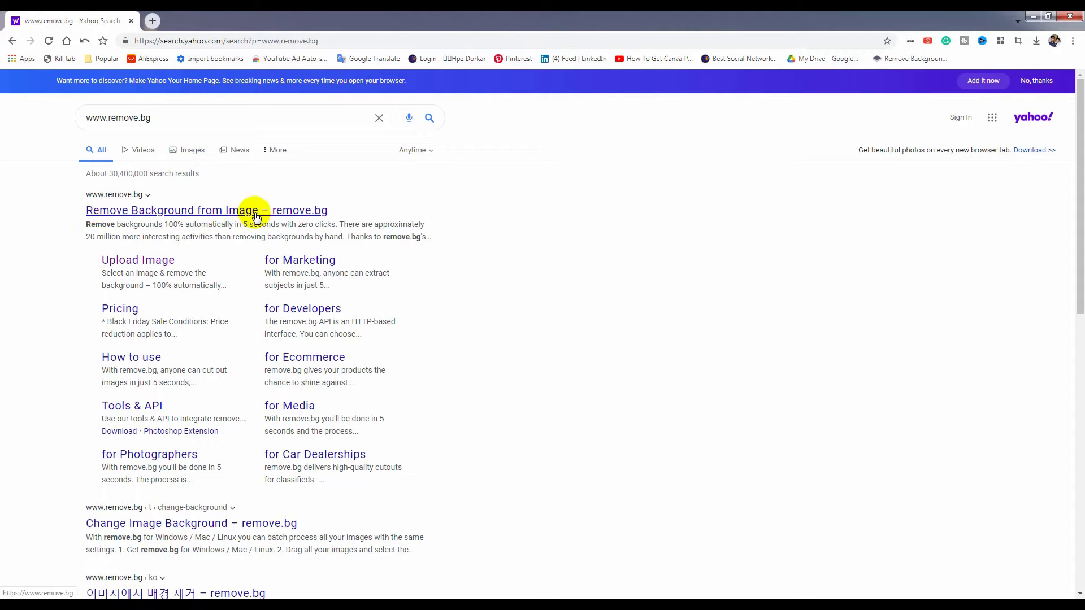
{"action": "left_click", "coordinate": [234, 214]}
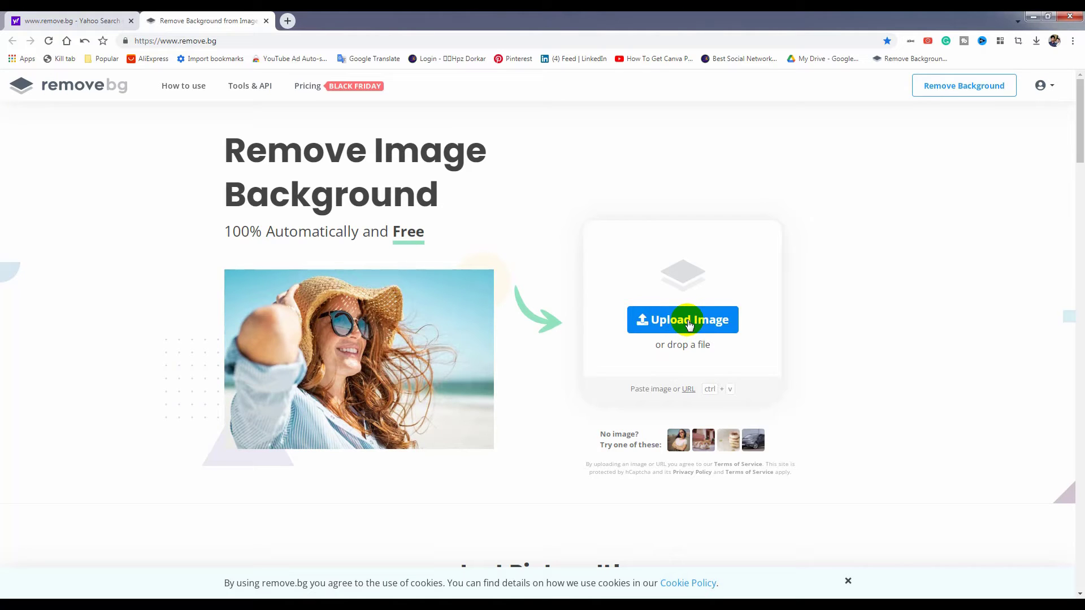
{"action": "key", "text": "ctrl+v"}
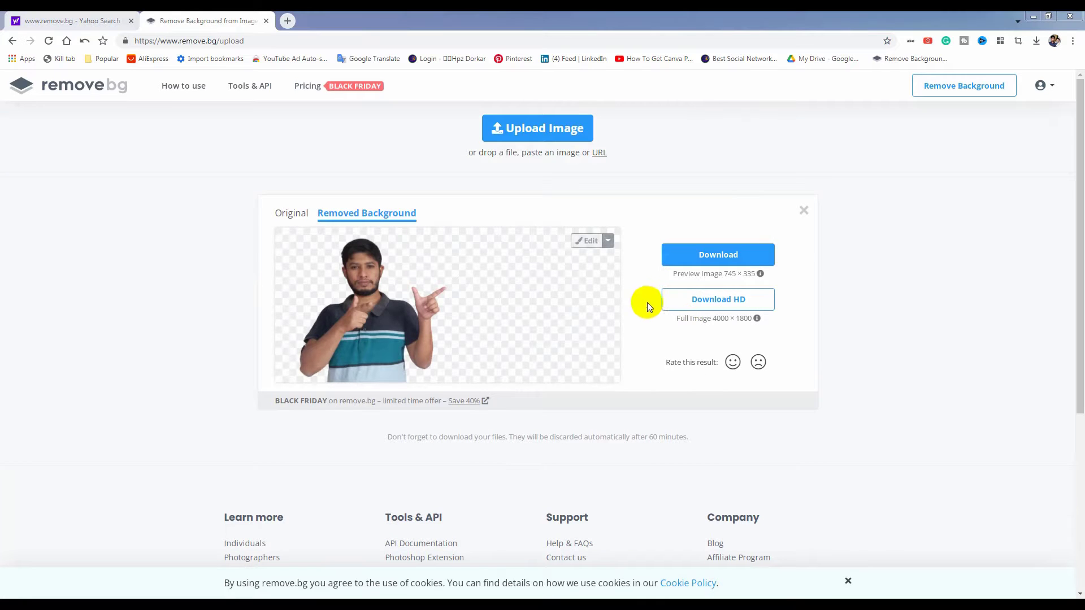
{"action": "key", "text": "ctrl+o"}
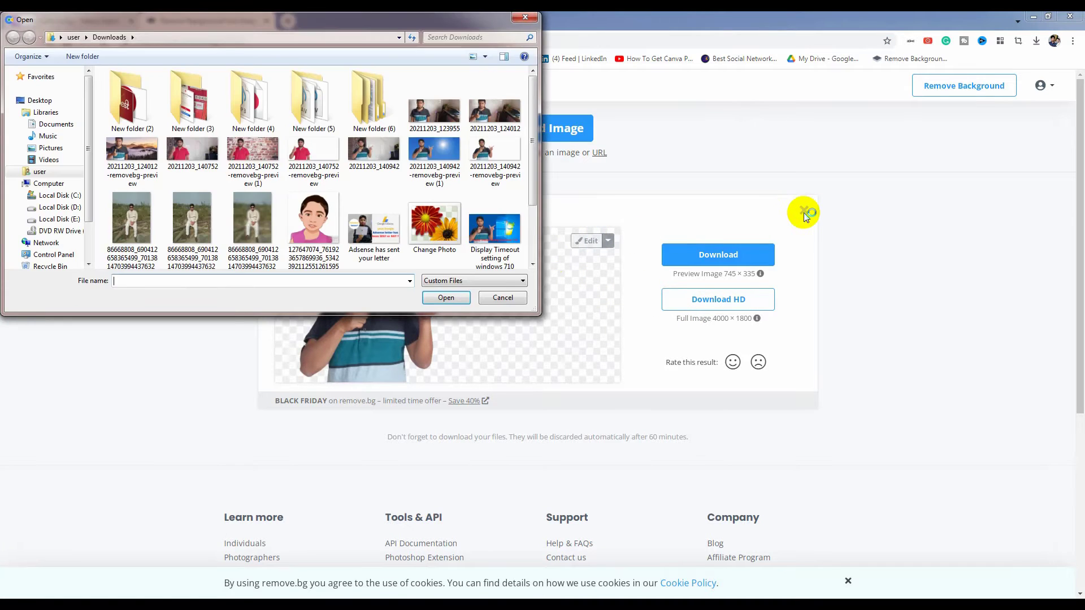
{"action": "key", "text": "Escape"}
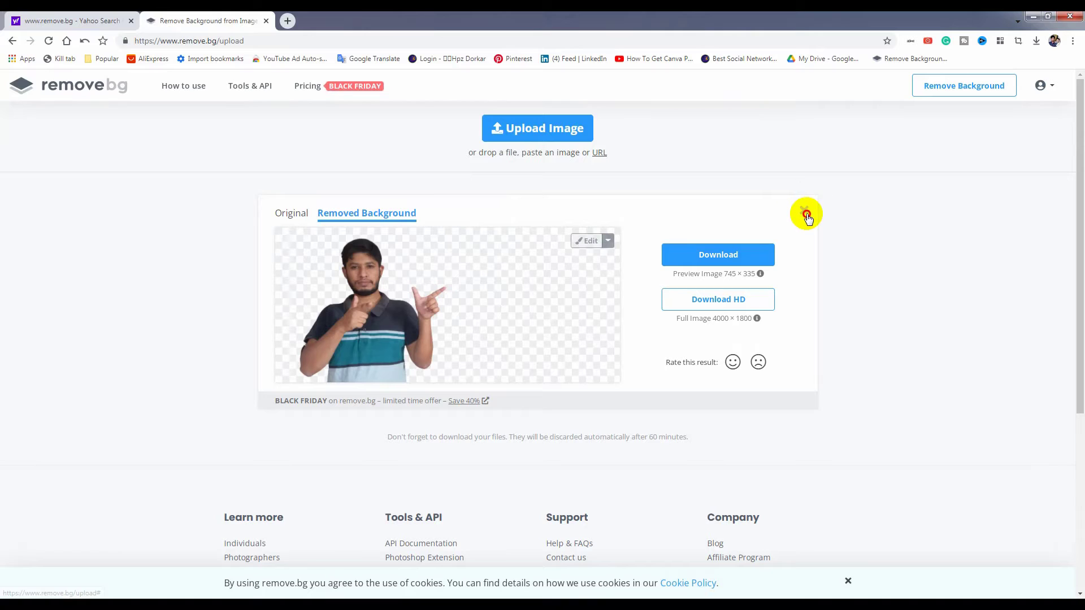
{"action": "left_click", "coordinate": [806, 212]}
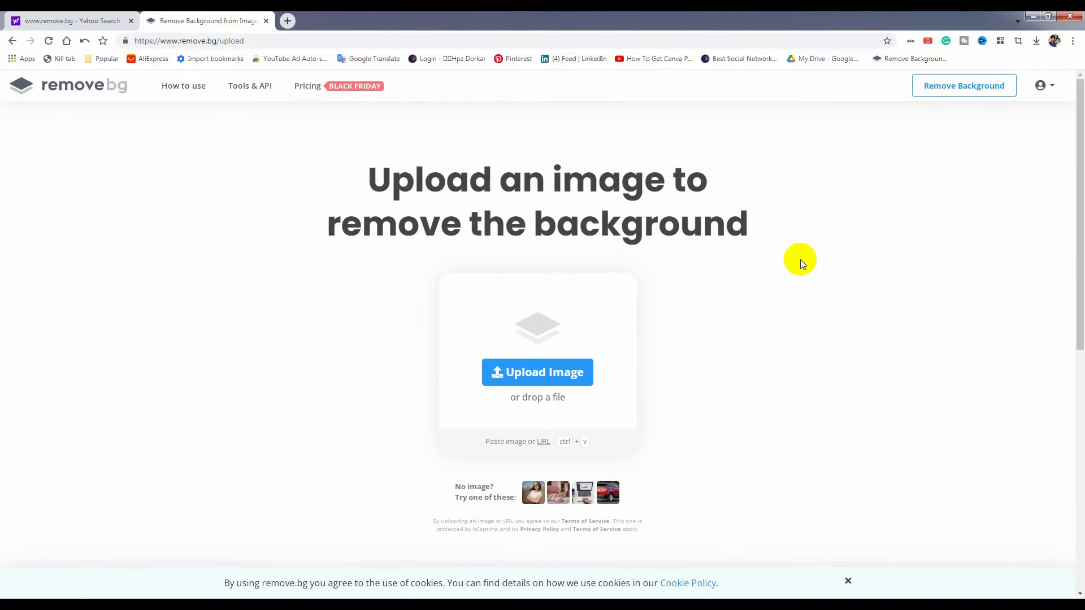
- Upload the photo 20211203_140942 from the Downloads folder for background removal
{"action": "left_click", "coordinate": [558, 380]}
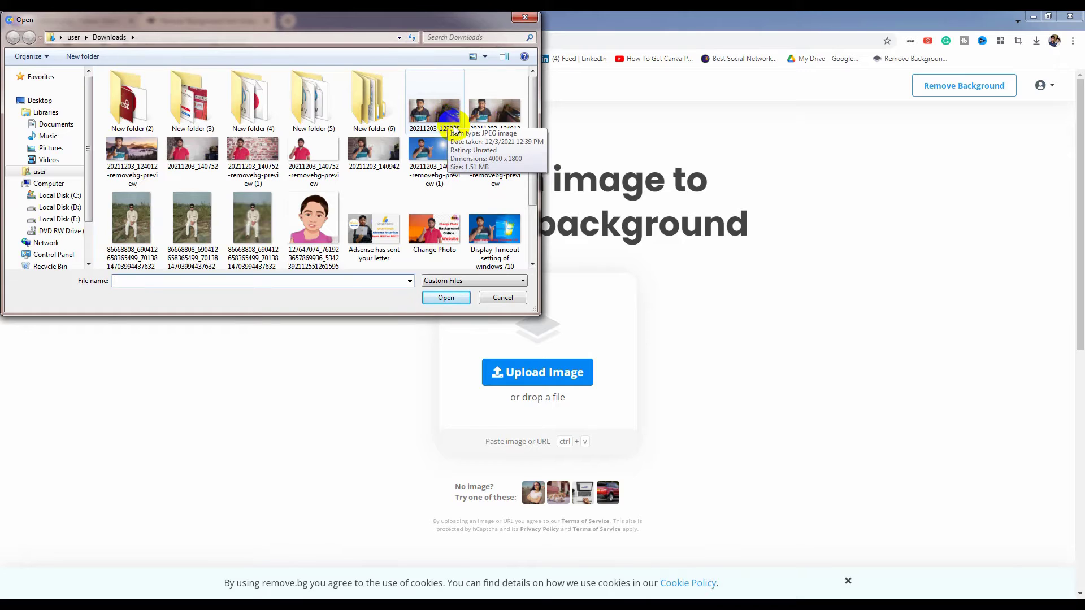
{"action": "left_click", "coordinate": [373, 154]}
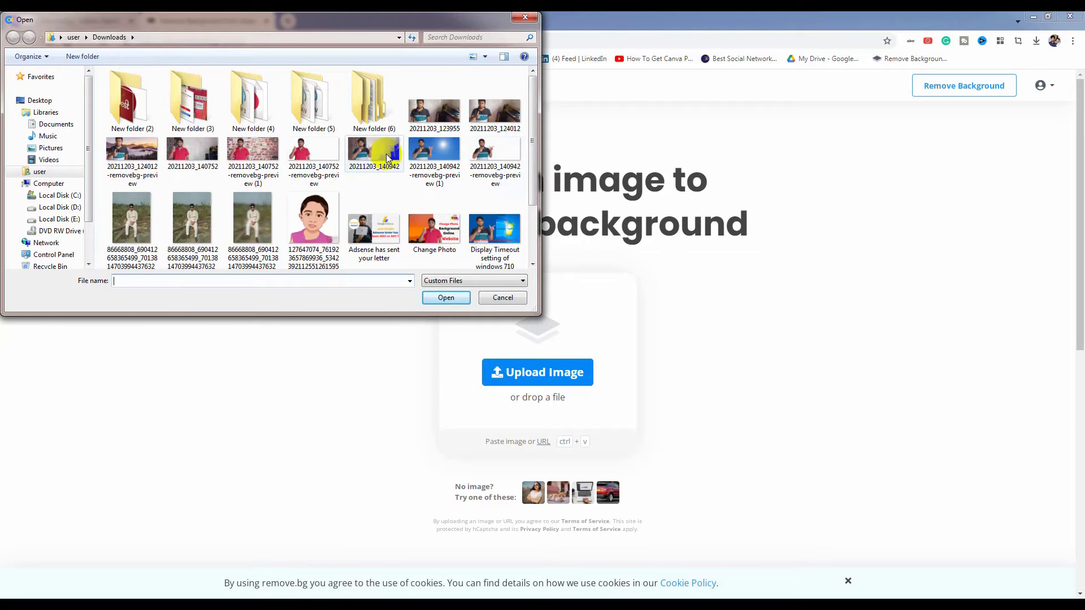
{"action": "left_click", "coordinate": [452, 295]}
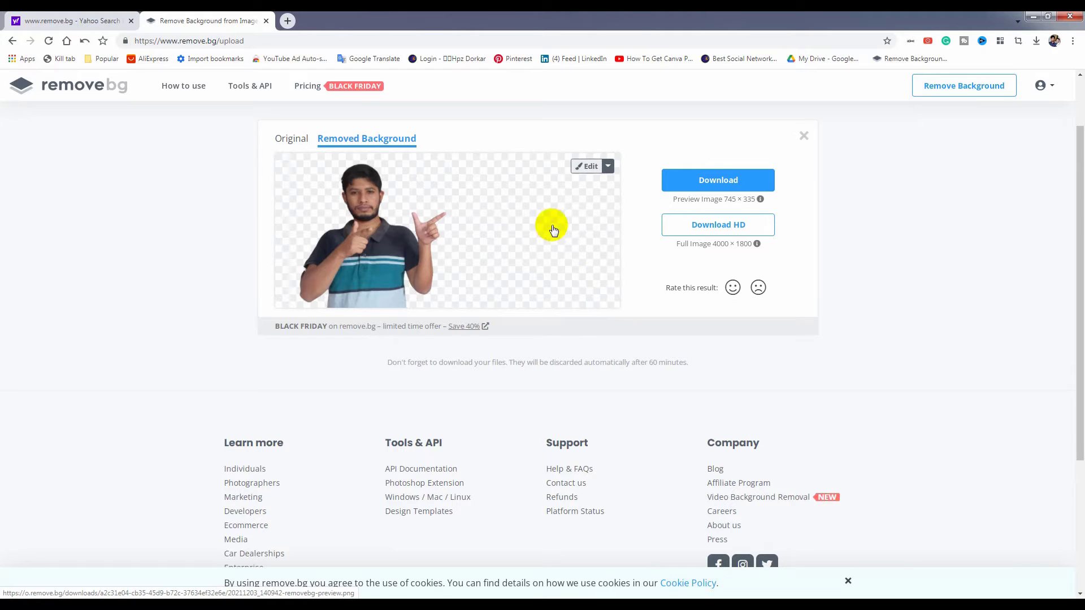
- Download the preview-size image with its background removed and save it
{"action": "left_click", "coordinate": [358, 239]}
{"action": "mouse_move", "coordinate": [359, 239]}
{"action": "left_mouse_down"}
{"action": "mouse_move", "coordinate": [354, 260]}
{"action": "mouse_move", "coordinate": [366, 265]}
{"action": "mouse_move", "coordinate": [525, 283]}
{"action": "left_mouse_up"}
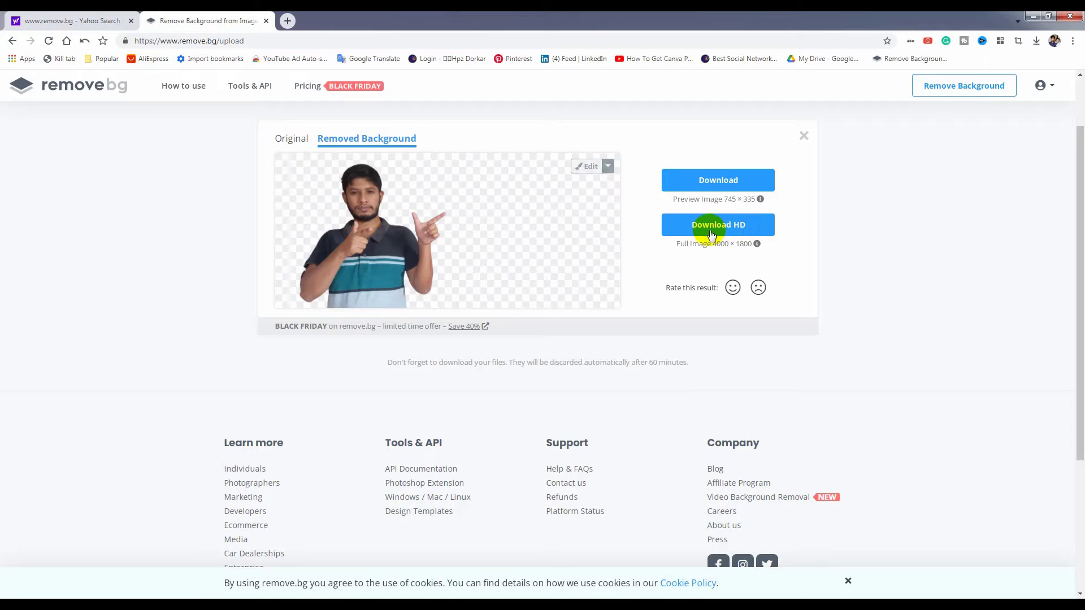
{"action": "left_click", "coordinate": [705, 180]}
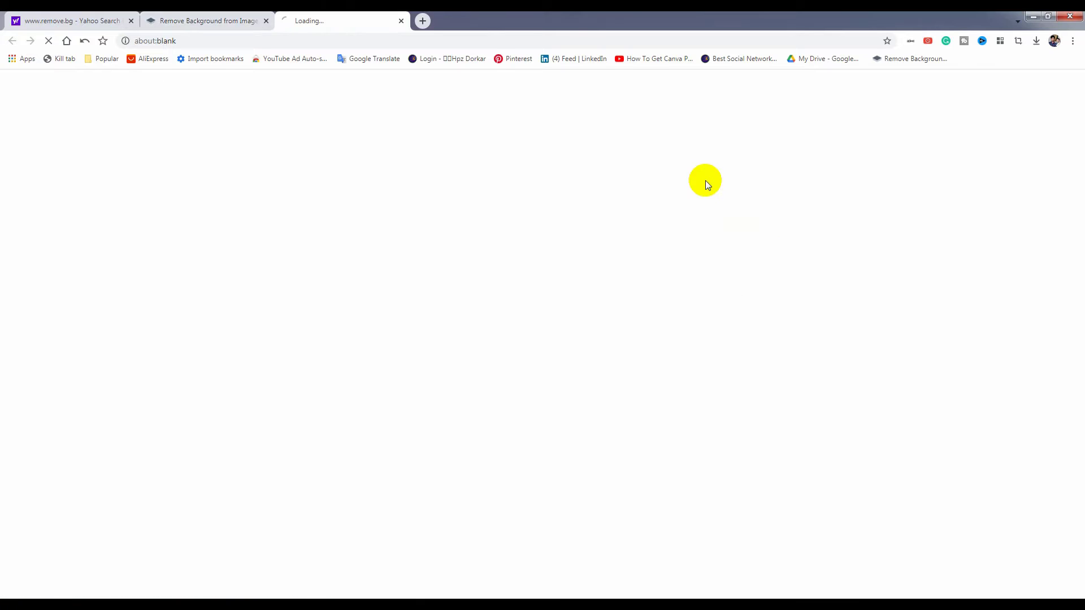
{"action": "left_click", "coordinate": [601, 351]}
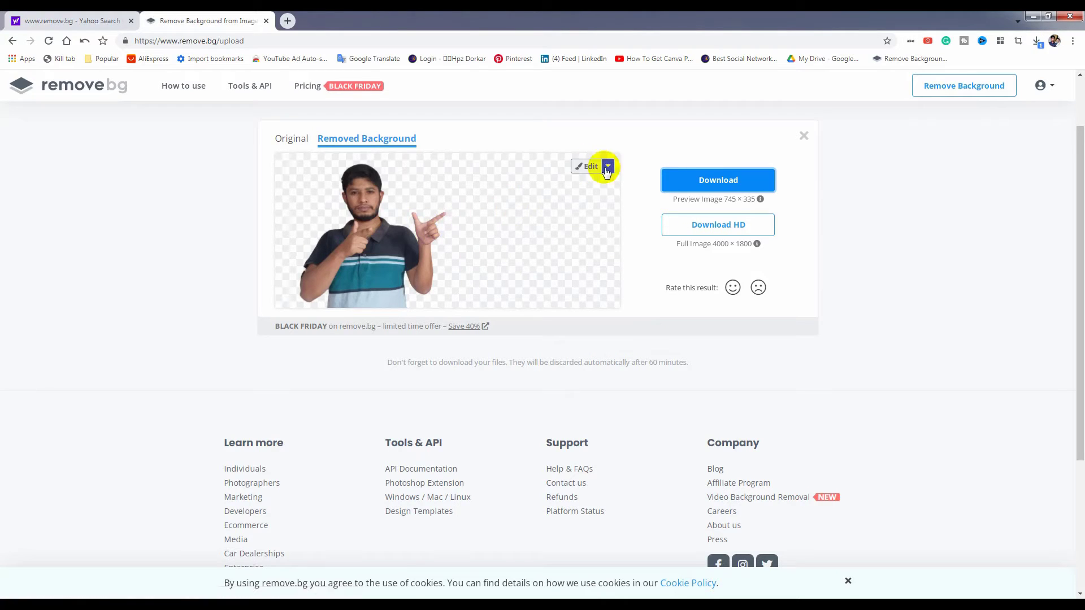
- Open the cutout for editing and try the sunset beach and the purple dusk sky photos as backgrounds
{"action": "left_click", "coordinate": [587, 168]}
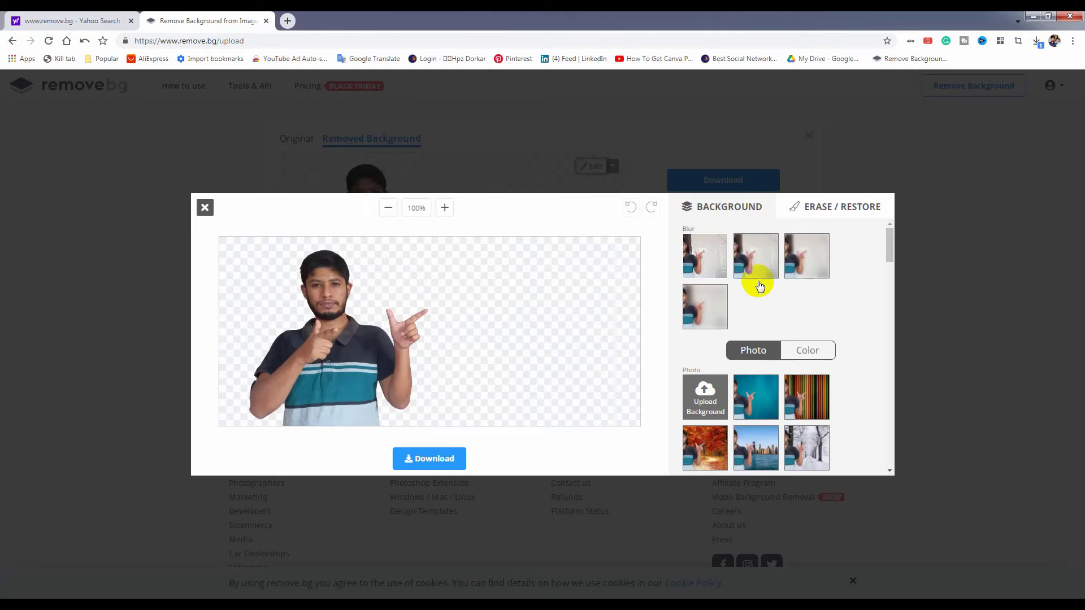
{"action": "scroll", "coordinate": [762, 293], "scroll_direction": "down", "scroll_amount": 7}
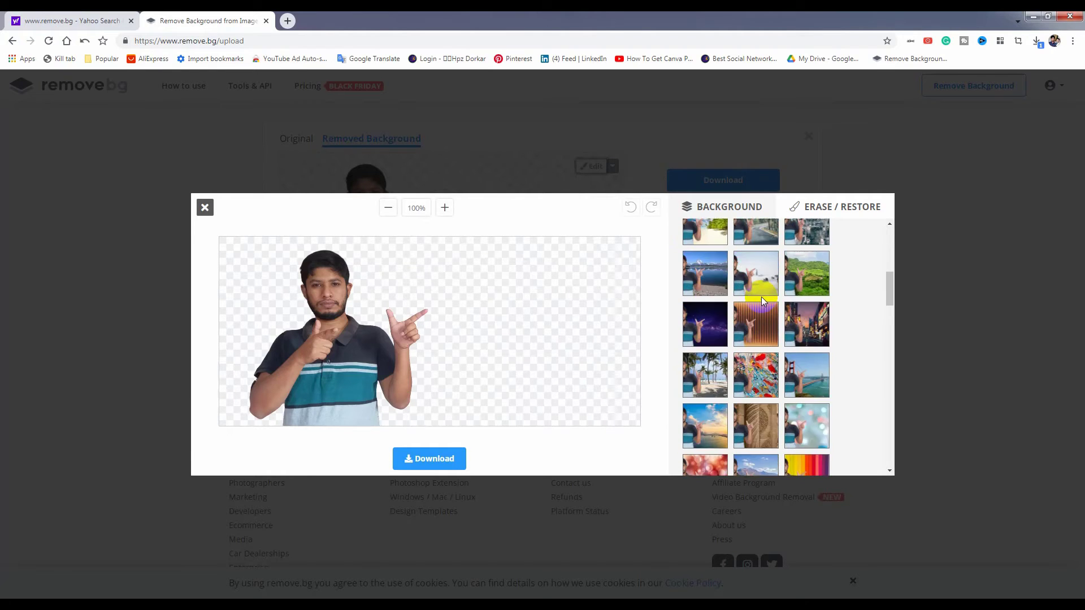
{"action": "scroll", "coordinate": [763, 303], "scroll_direction": "down", "scroll_amount": 8}
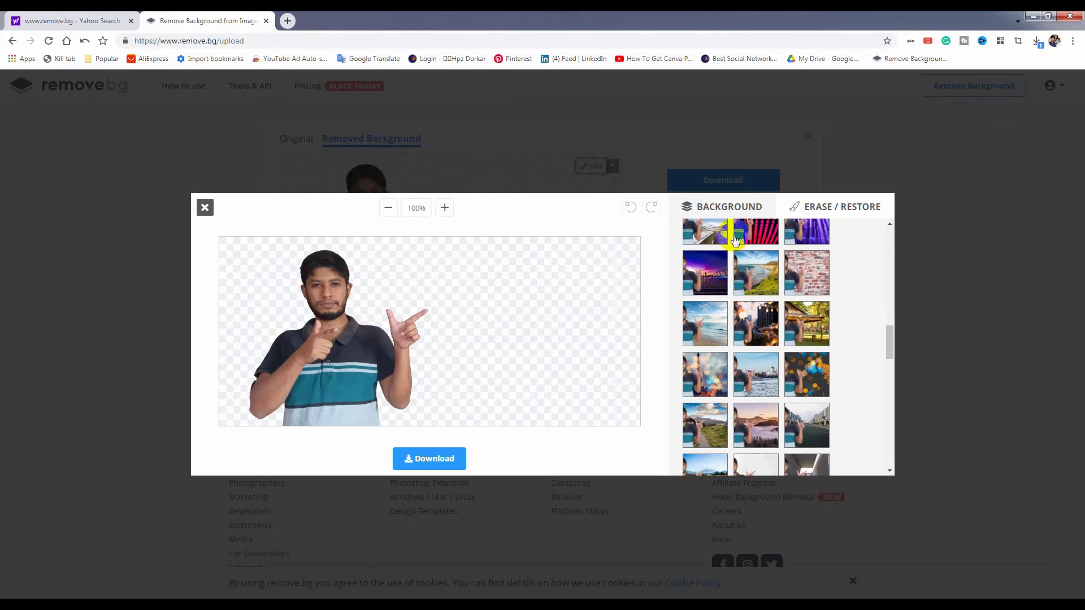
{"action": "scroll", "coordinate": [812, 333], "scroll_direction": "down", "scroll_amount": 4}
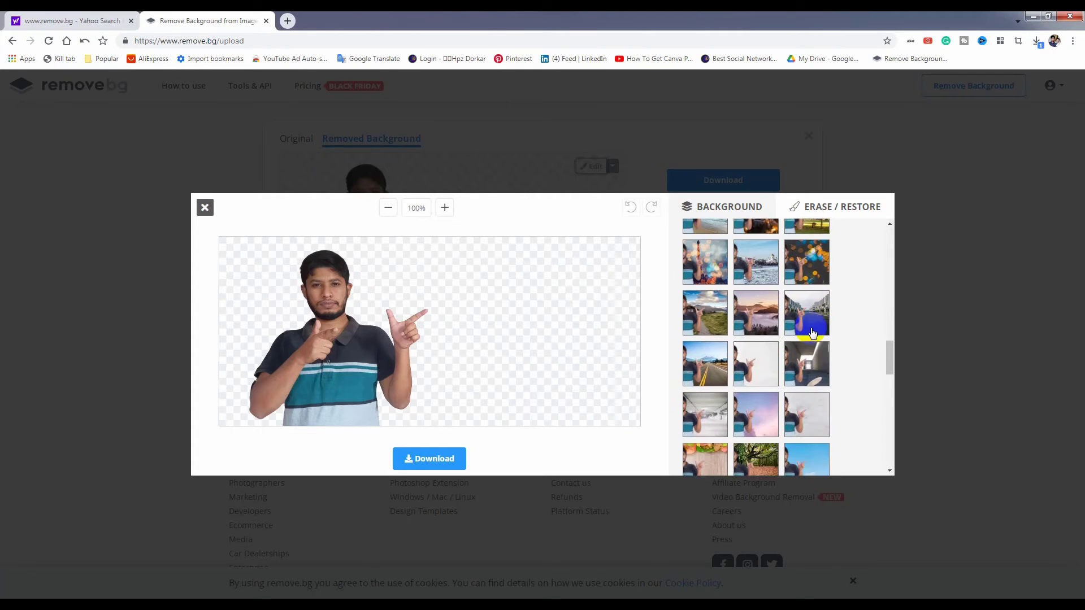
{"action": "scroll", "coordinate": [812, 333], "scroll_direction": "down", "scroll_amount": 5}
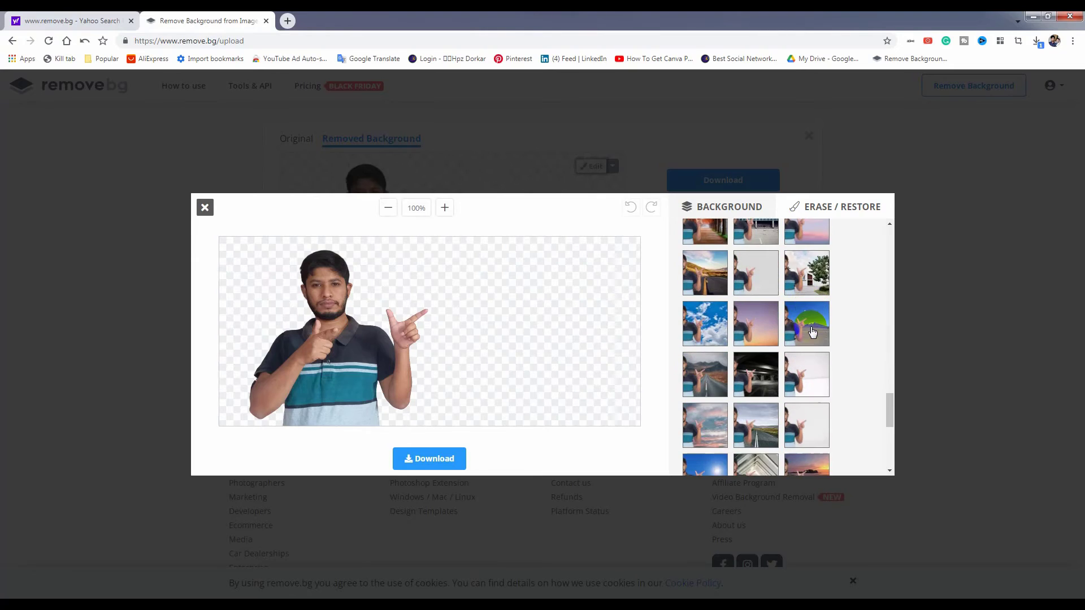
{"action": "scroll", "coordinate": [812, 331], "scroll_direction": "down", "scroll_amount": 1}
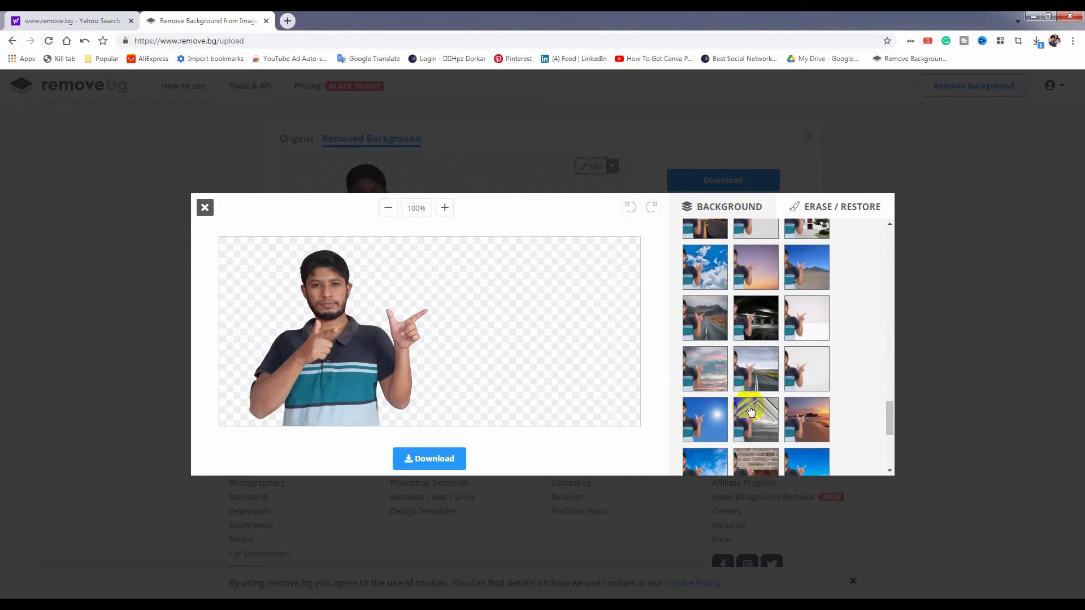
{"action": "left_click", "coordinate": [803, 414]}
{"action": "left_click", "coordinate": [425, 379]}
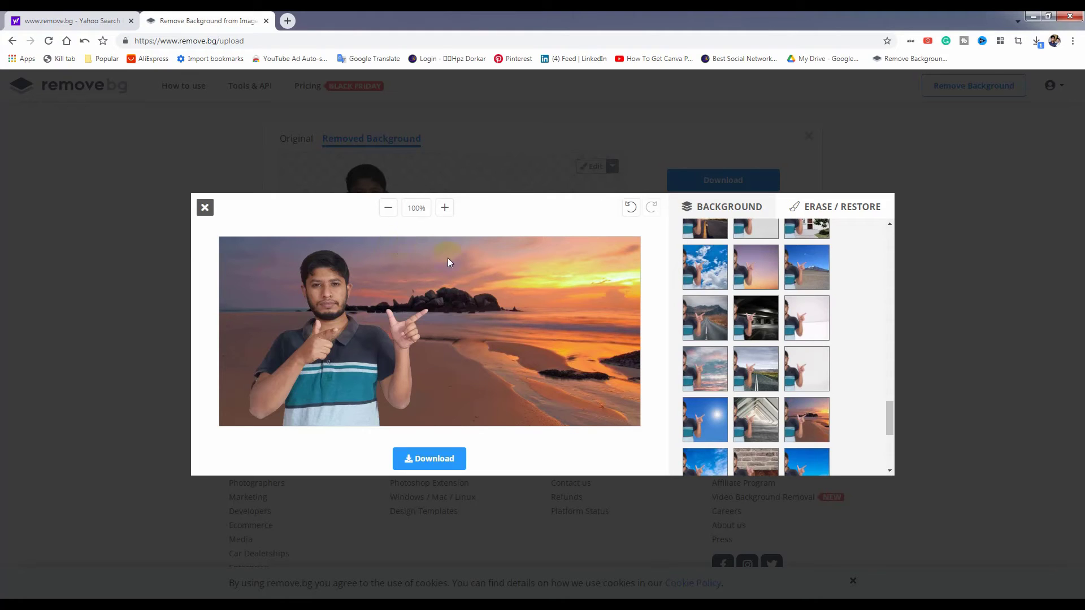
{"action": "left_click", "coordinate": [743, 260]}
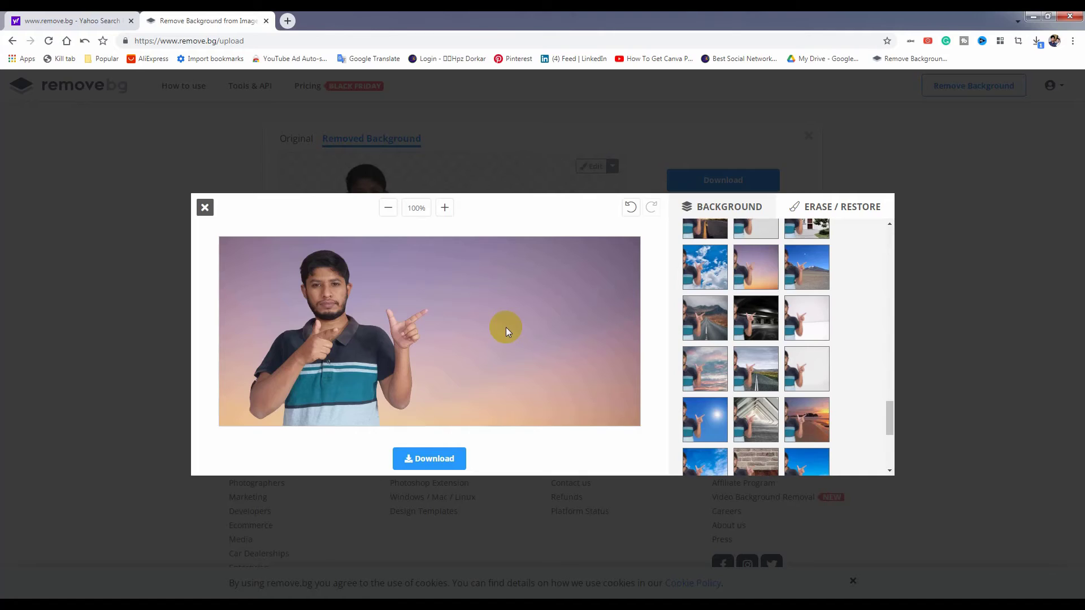
- Upload the image windows-10-look from the Downloads folder as the custom photo background
{"action": "scroll", "coordinate": [741, 351], "scroll_direction": "up", "scroll_amount": 3}
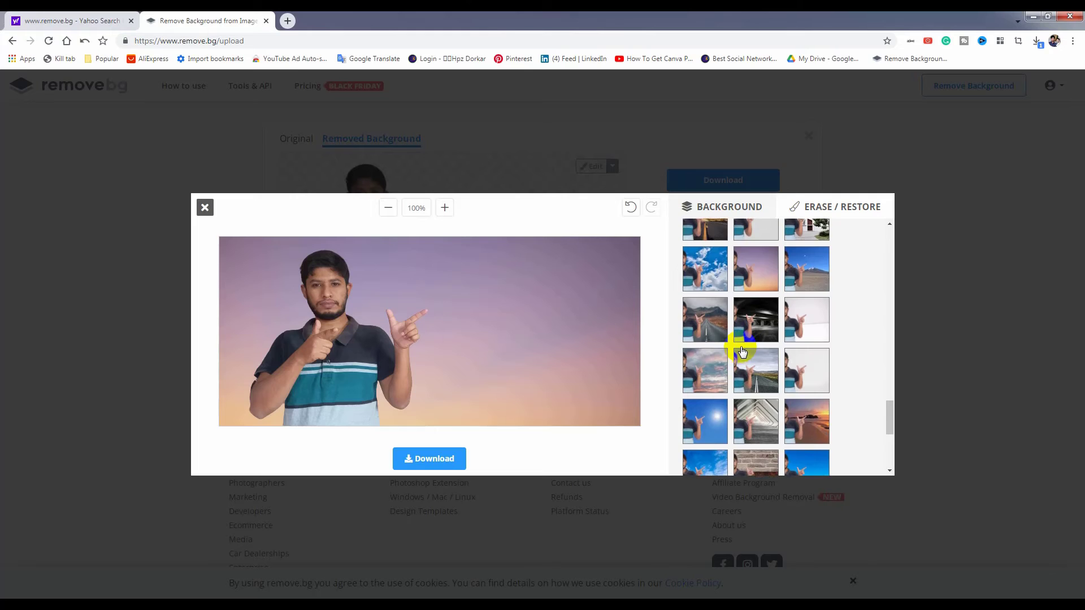
{"action": "scroll", "coordinate": [741, 352], "scroll_direction": "up", "scroll_amount": 10}
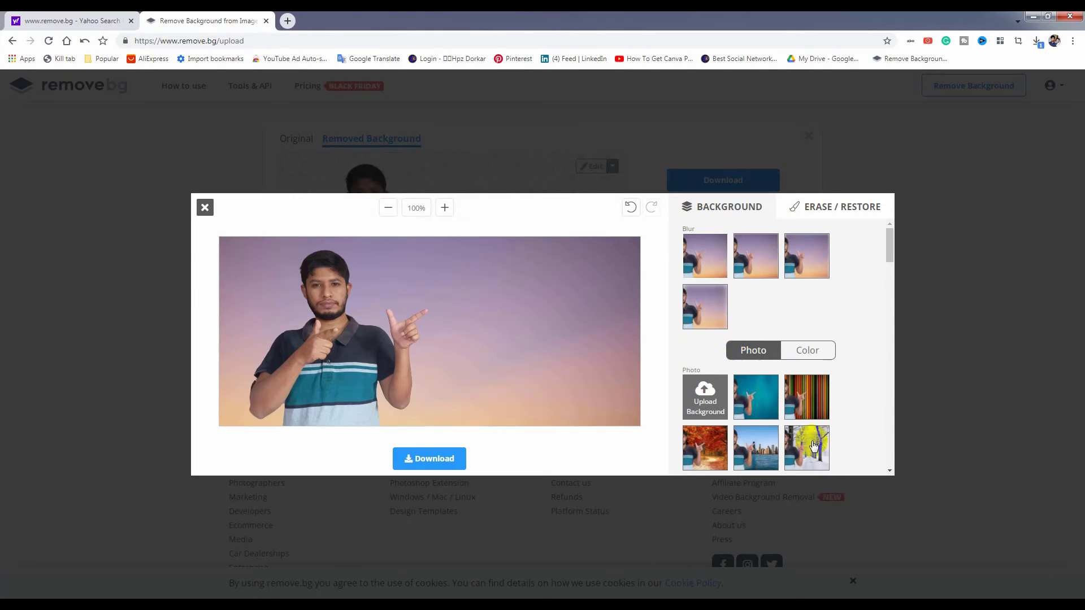
{"action": "left_click", "coordinate": [702, 397]}
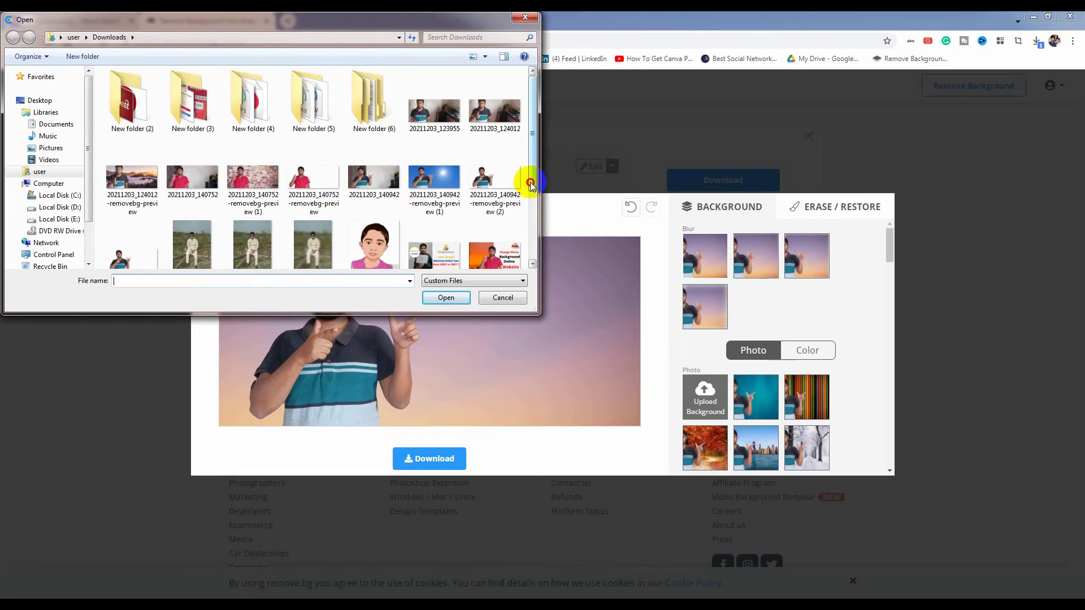
{"action": "left_click_drag", "start_coordinate": [530, 182], "coordinate": [528, 242]}
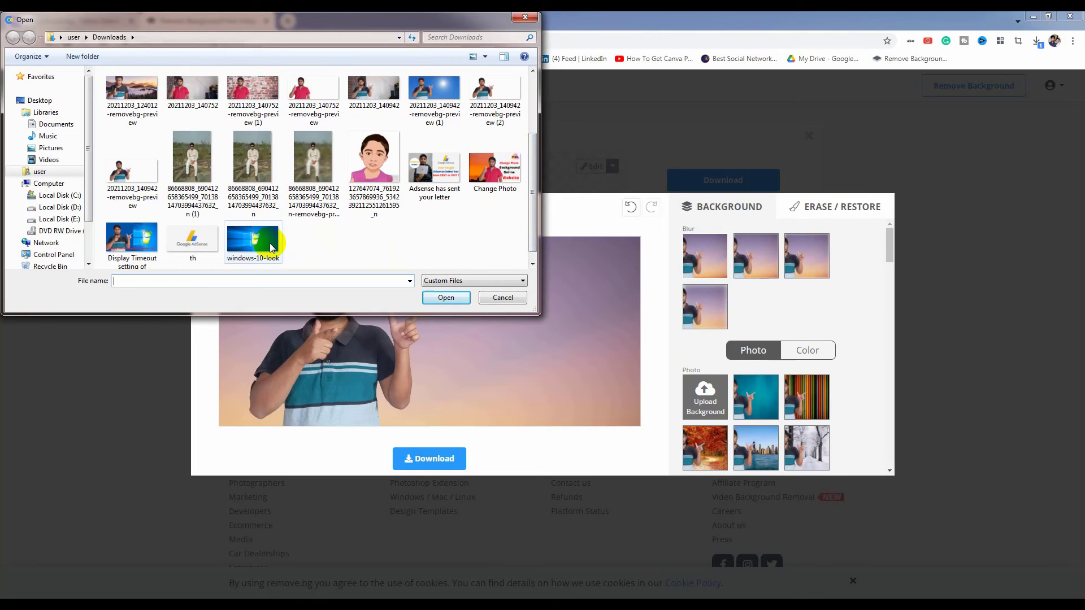
{"action": "left_click", "coordinate": [272, 247]}
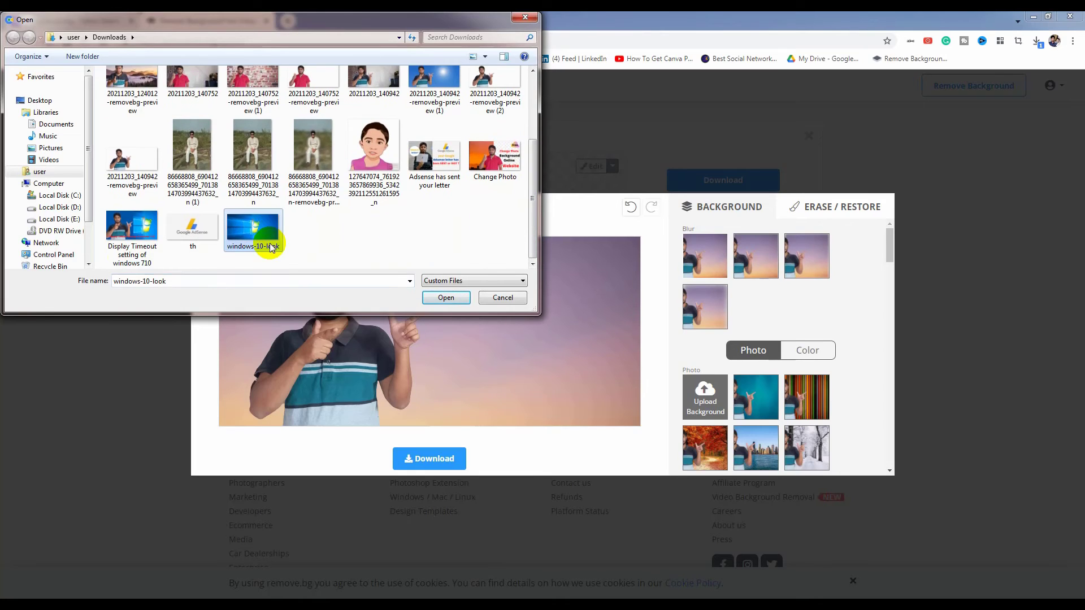
{"action": "left_click", "coordinate": [444, 298]}
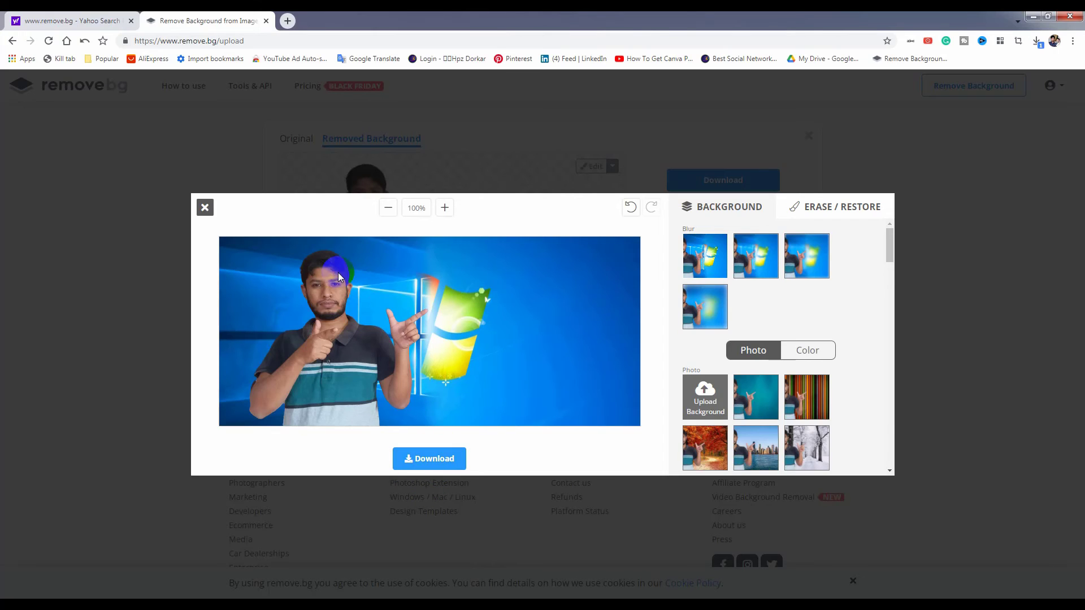
- Download the edited image and save it as 20211203_140942-removebg-preview (3).png in C:\Users\user\Downloads
{"action": "left_click", "coordinate": [433, 455]}
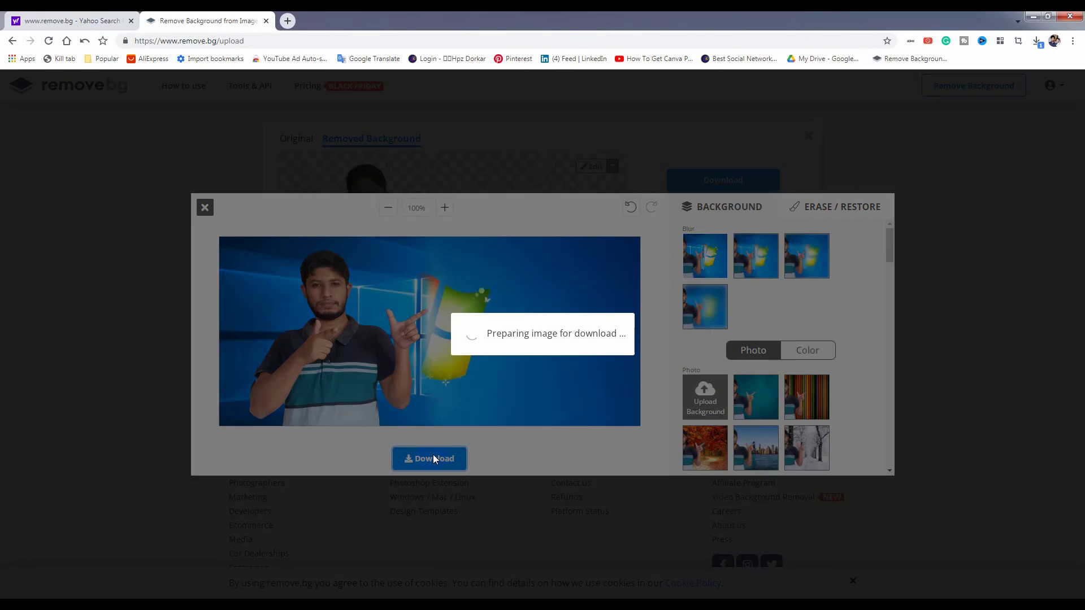
{"action": "left_click", "coordinate": [533, 342]}
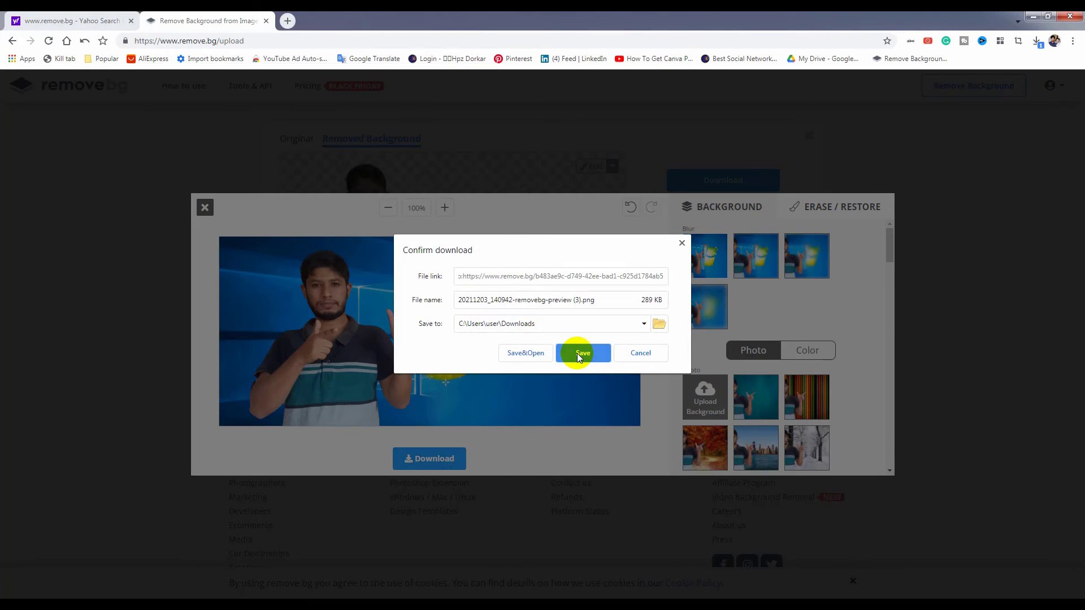
{"action": "left_click", "coordinate": [577, 354]}
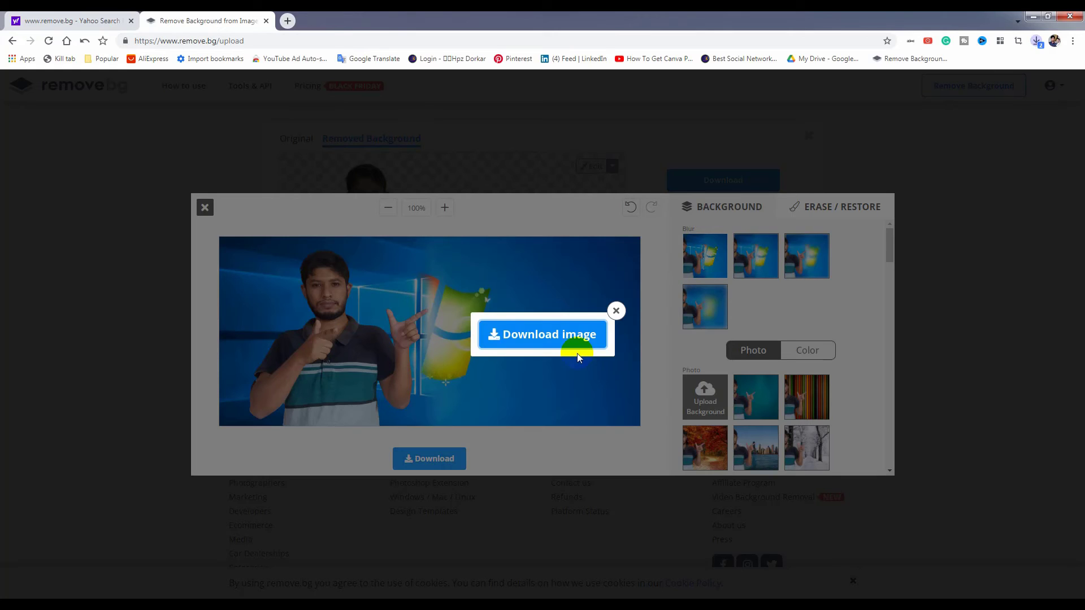
- Check the browser's list of downloads and open the Downloads folder in Windows Explorer
{"action": "left_click", "coordinate": [1037, 43]}
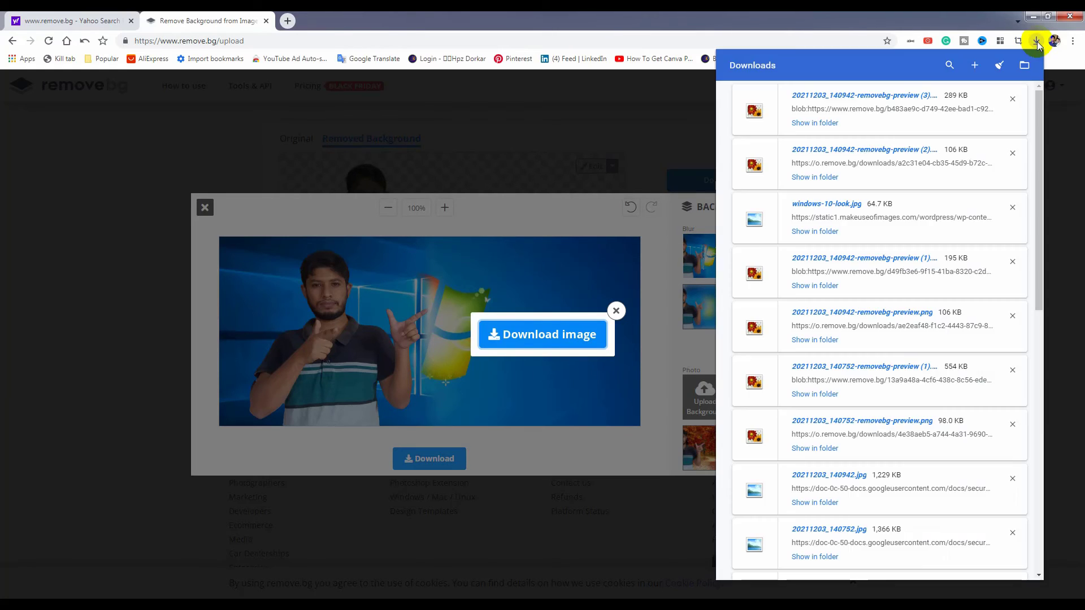
{"action": "double_click", "coordinate": [809, 150]}
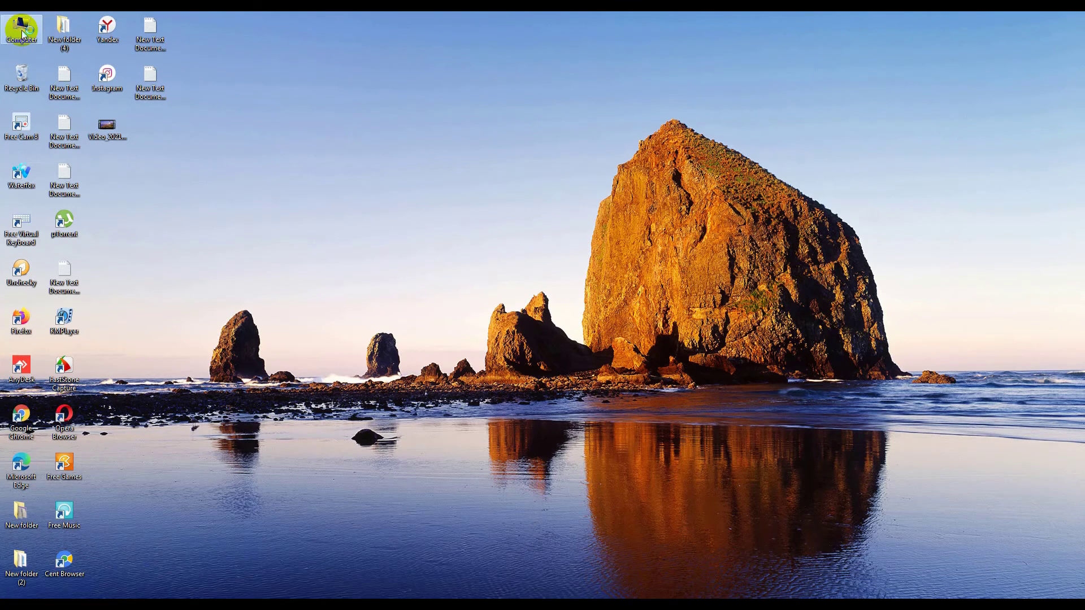
{"action": "double_click", "coordinate": [22, 29]}
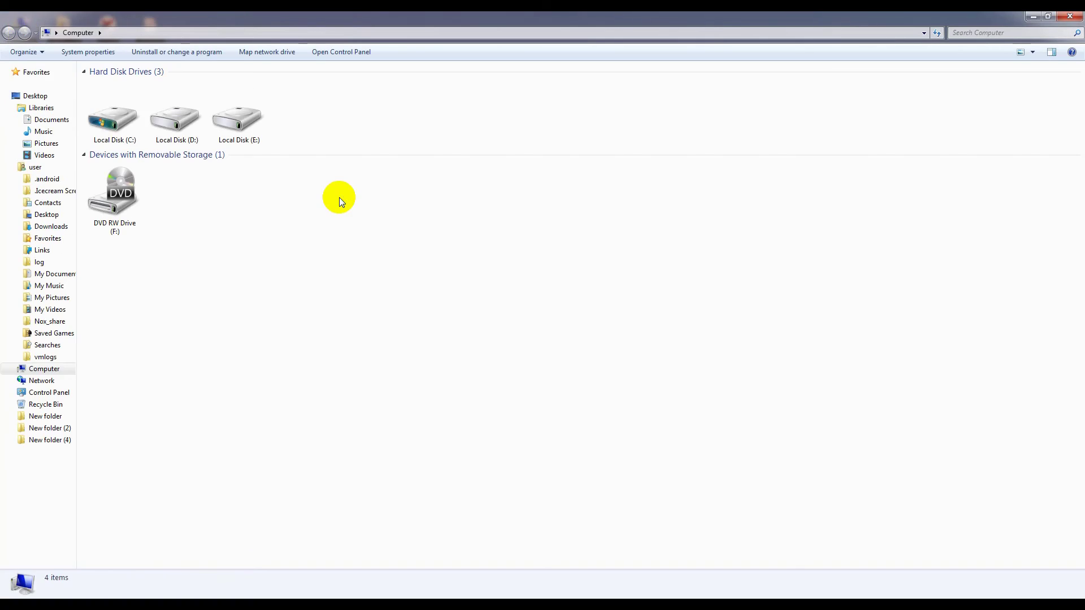
{"action": "left_click", "coordinate": [53, 226]}
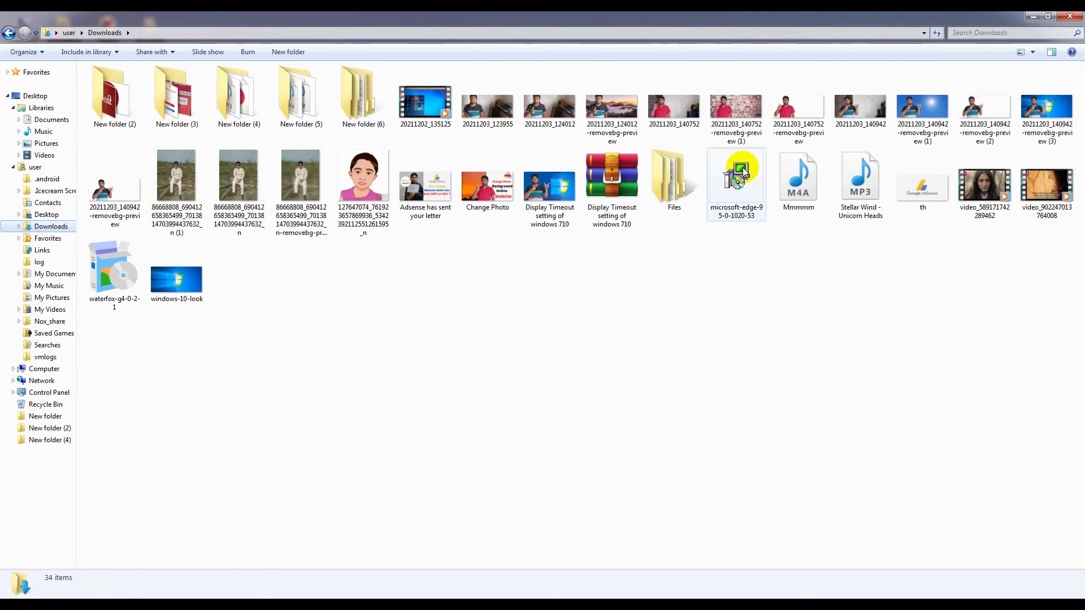
- View the saved image 20211203_140942-removebg-preview (3) and compare it with the transparent preview (2)
{"action": "left_click", "coordinate": [1037, 120]}
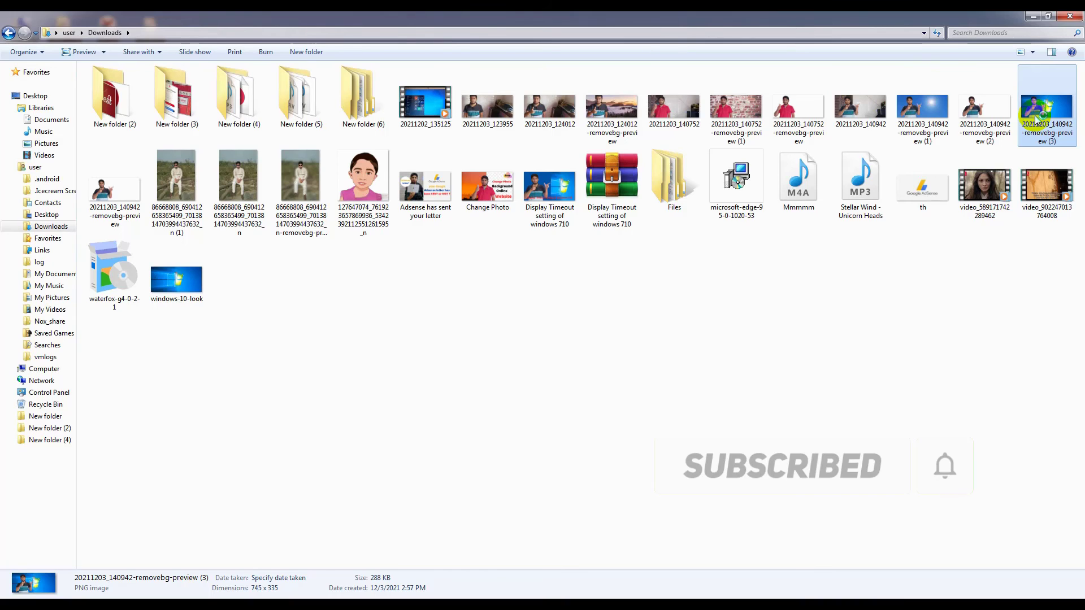
{"action": "double_click", "coordinate": [1038, 120]}
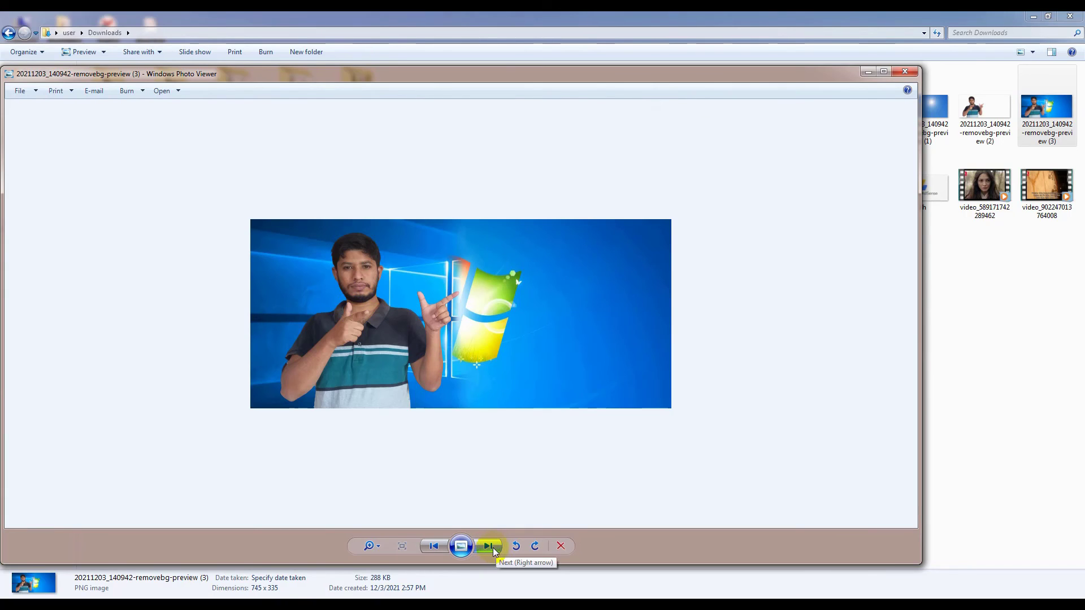
{"action": "left_click", "coordinate": [434, 547]}
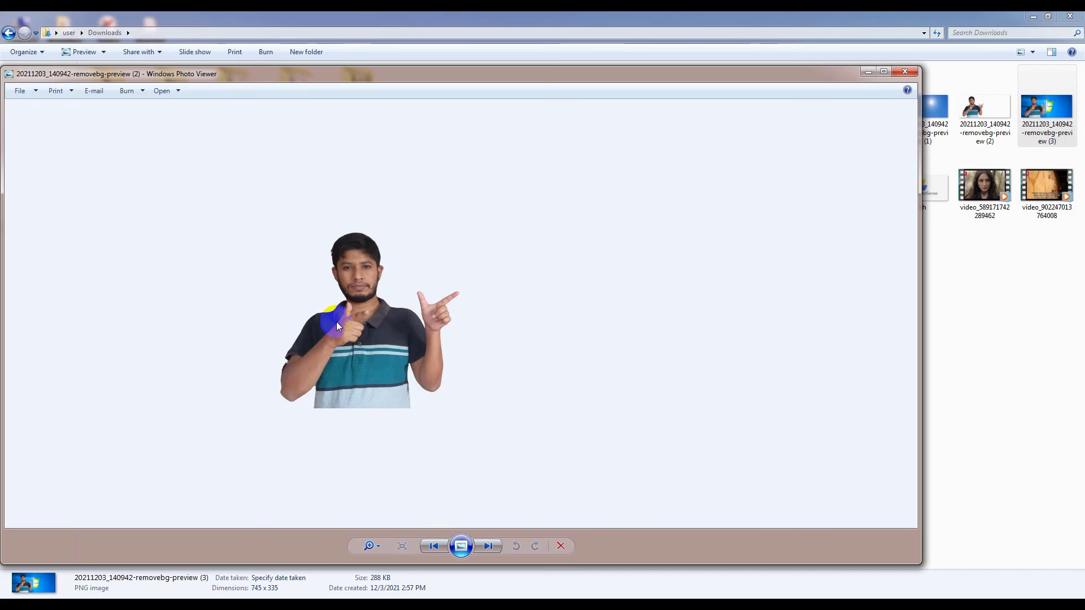
{"action": "left_click", "coordinate": [338, 340]}
{"action": "left_click", "coordinate": [488, 547]}
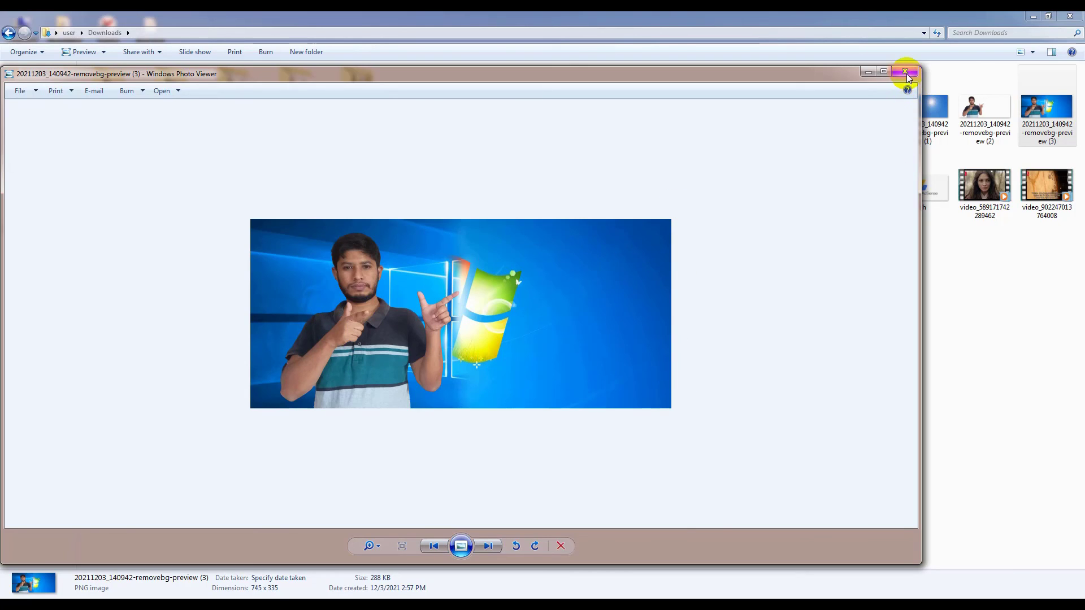
- Close the Downloads folder window and the photo viewer
{"action": "left_click", "coordinate": [1070, 16]}
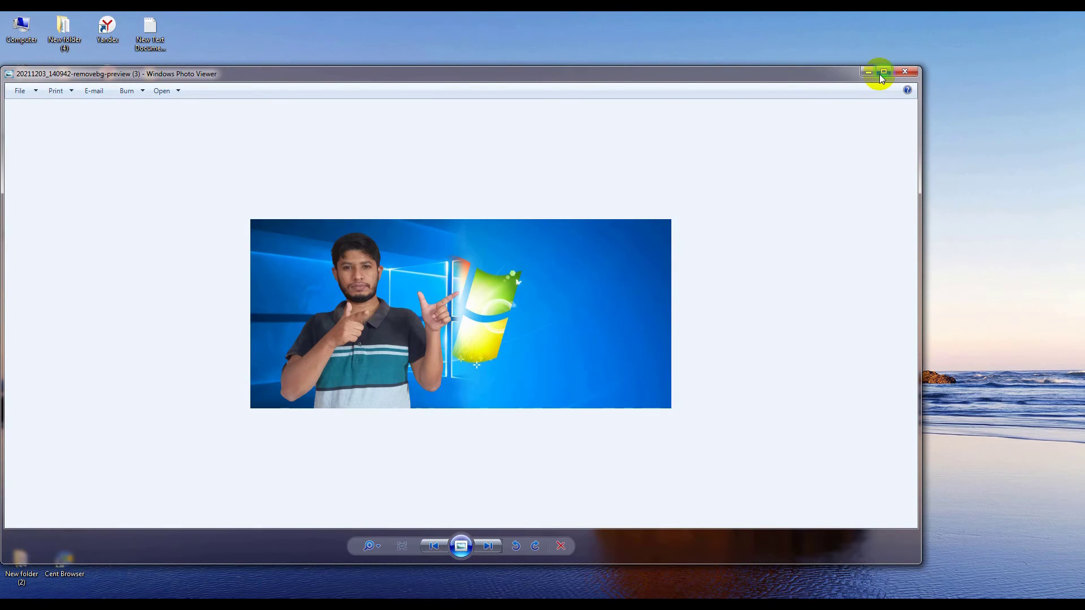
{"action": "left_click_drag", "start_coordinate": [795, 79], "coordinate": [852, 67]}
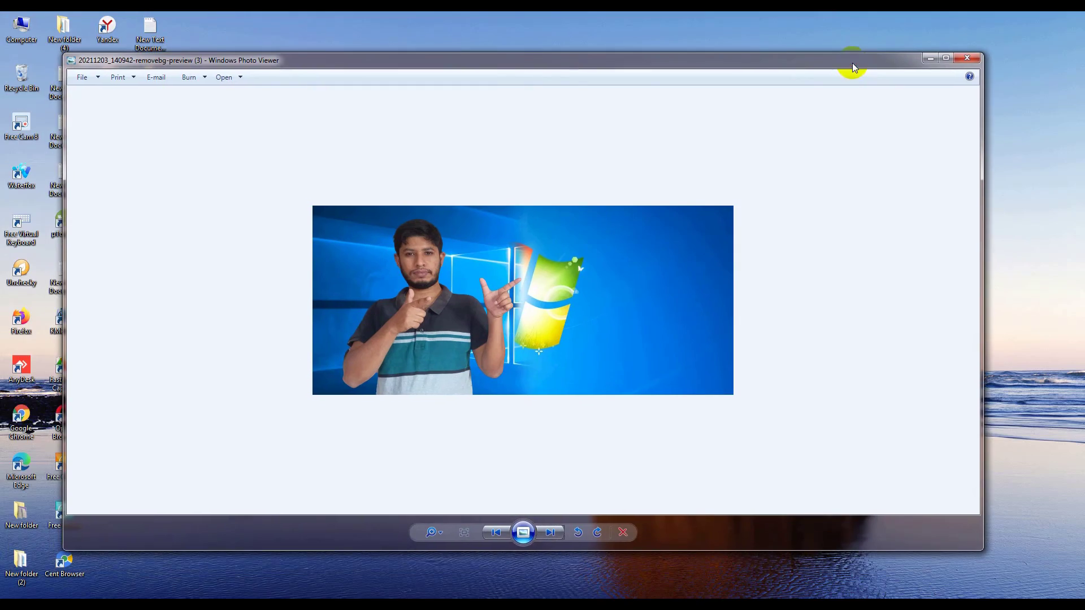
{"action": "left_click", "coordinate": [963, 59]}
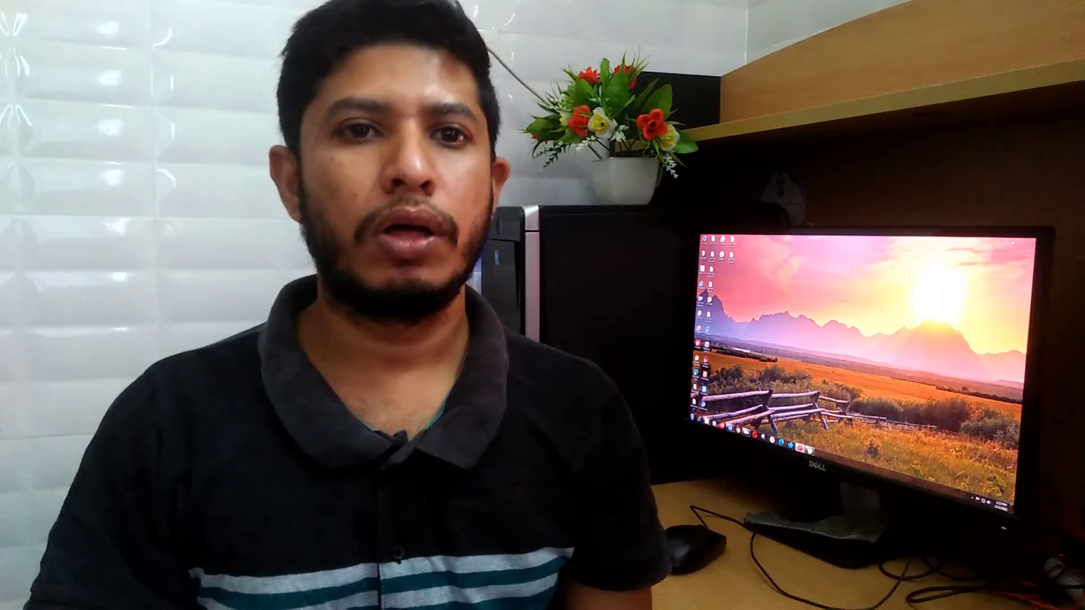